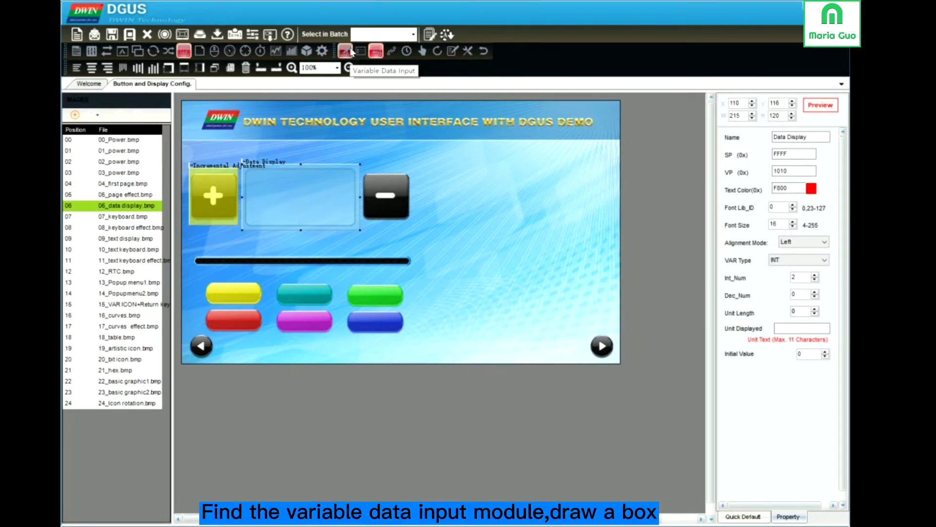
# - Draw a Data Input area over the display box and set its VP to 1010
pyautogui.click(346, 50)
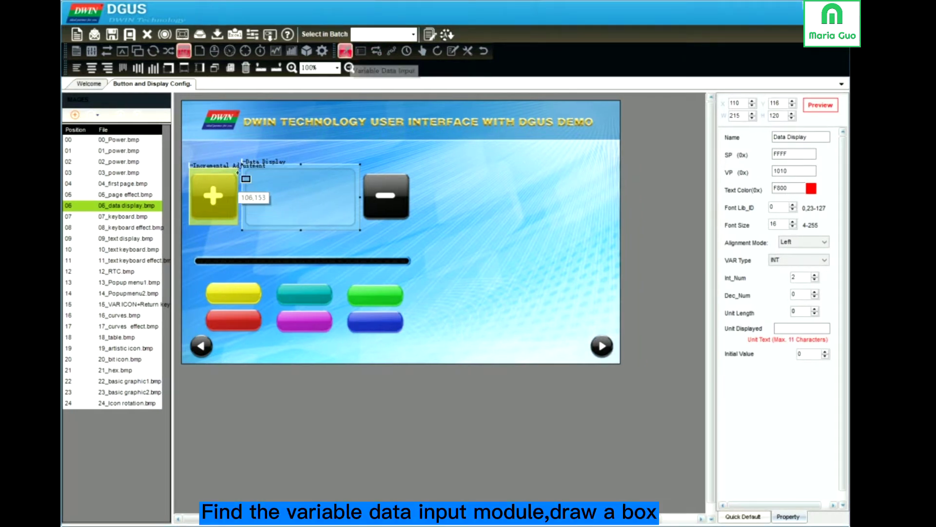
pyautogui.moveTo(241, 163); pyautogui.dragTo(360, 229)
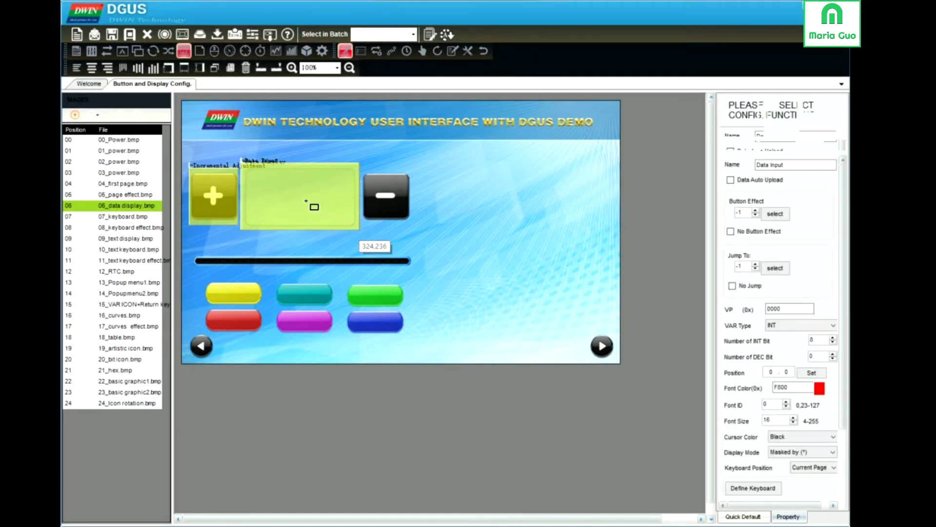
pyautogui.click(788, 308)
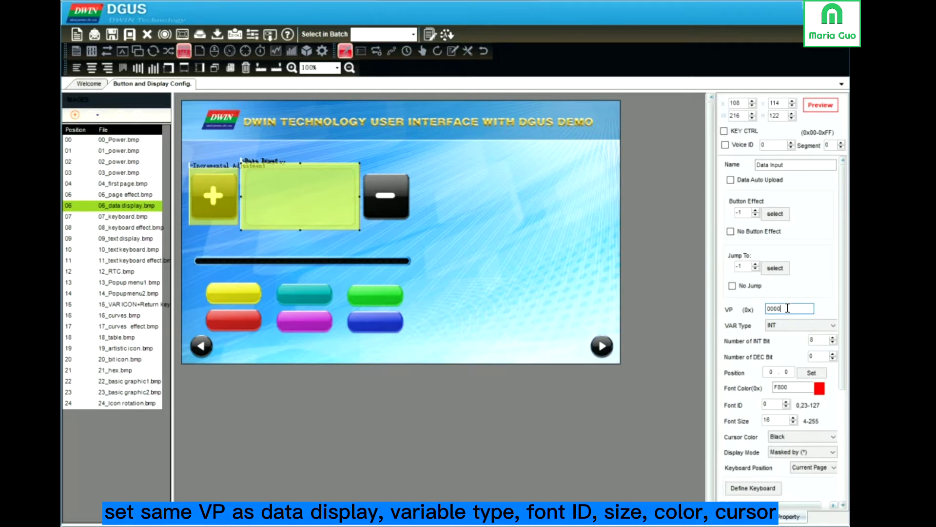
pyautogui.doubleClick(789, 308)
pyautogui.write('101')
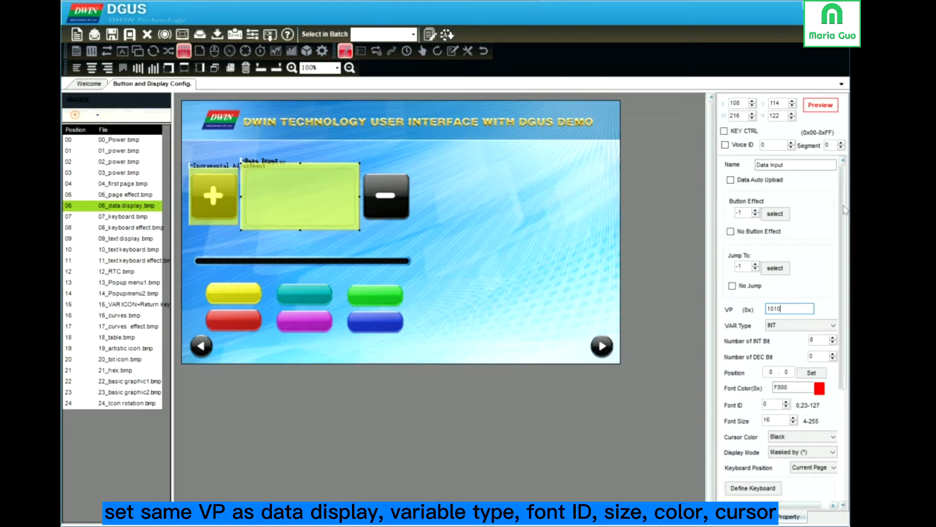
pyautogui.scroll(-3, 753, 251)
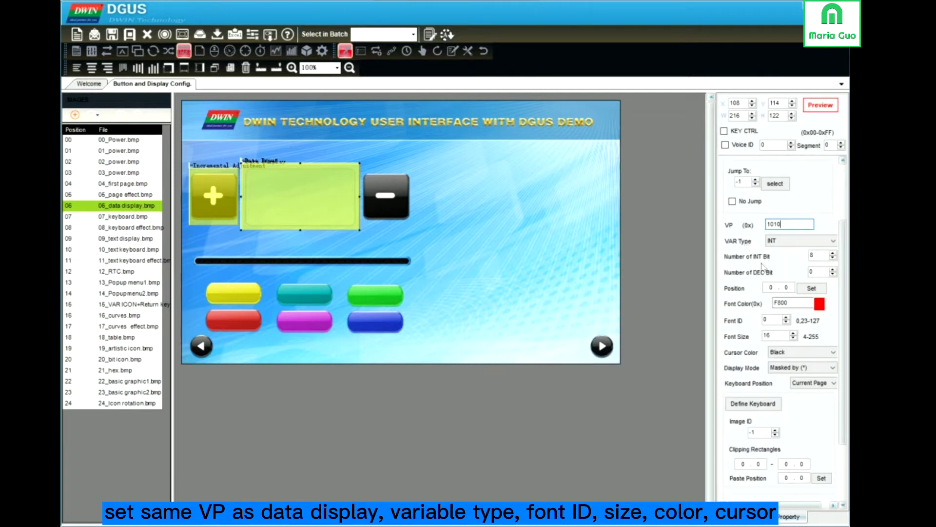
pyautogui.scroll(-1, 807, 250)
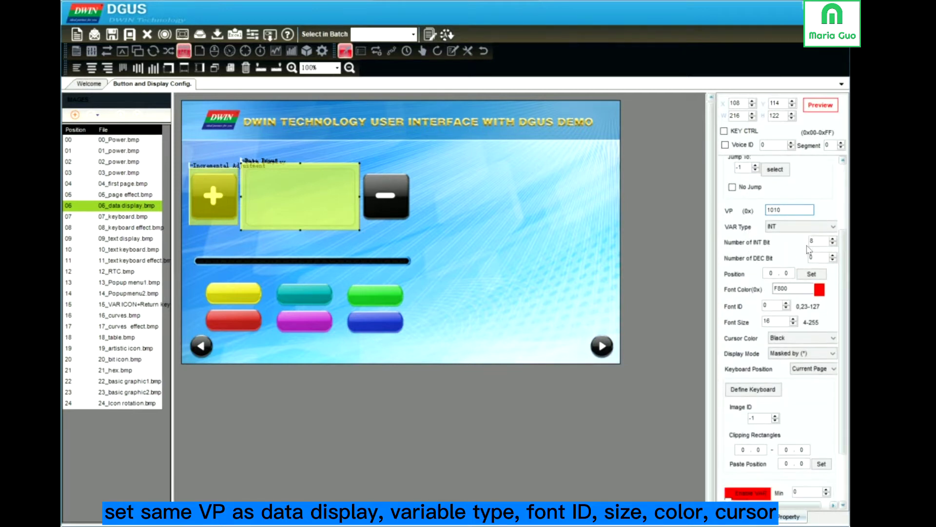
# - Set three integer digits, then check the font ID and cursor colour
pyautogui.doubleClick(806, 242)
pyautogui.write('3')
pyautogui.scroll(-1, 799, 269)
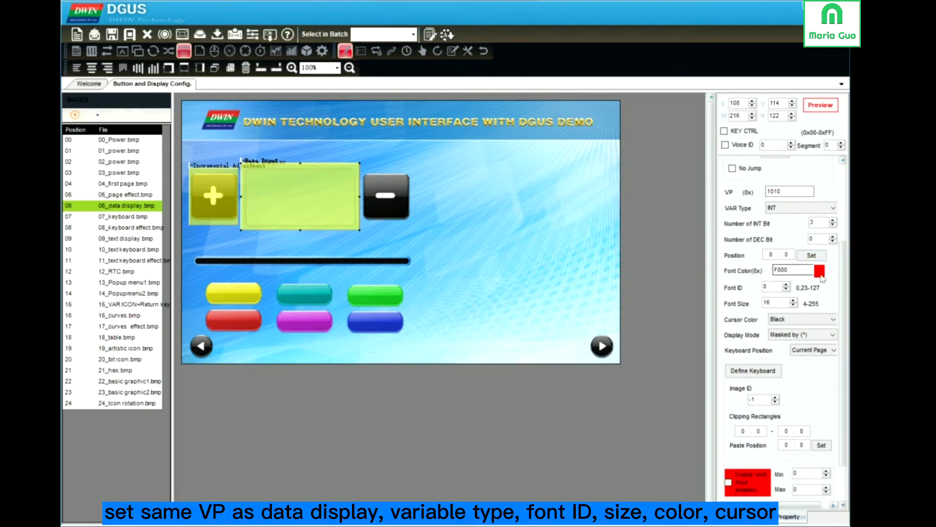
pyautogui.scroll(-2, 849, 282)
pyautogui.click(766, 253)
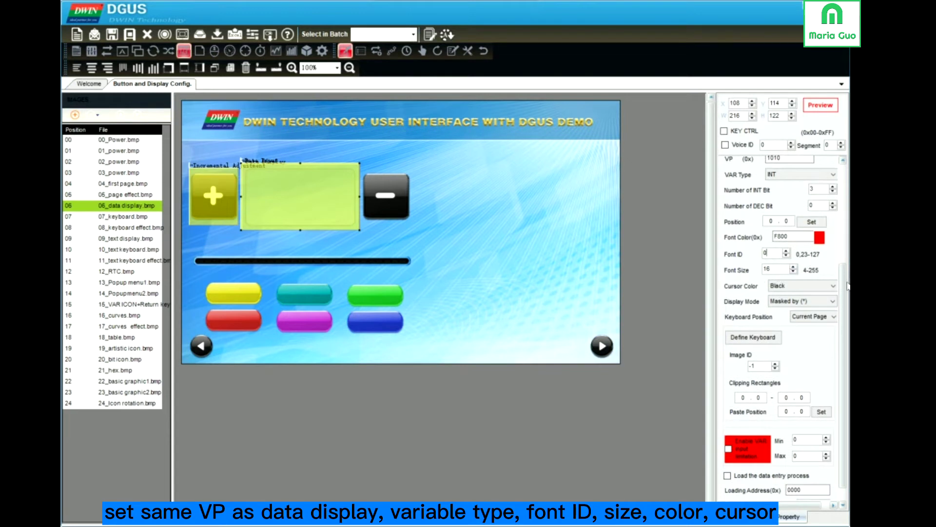
pyautogui.scroll(-1, 848, 285)
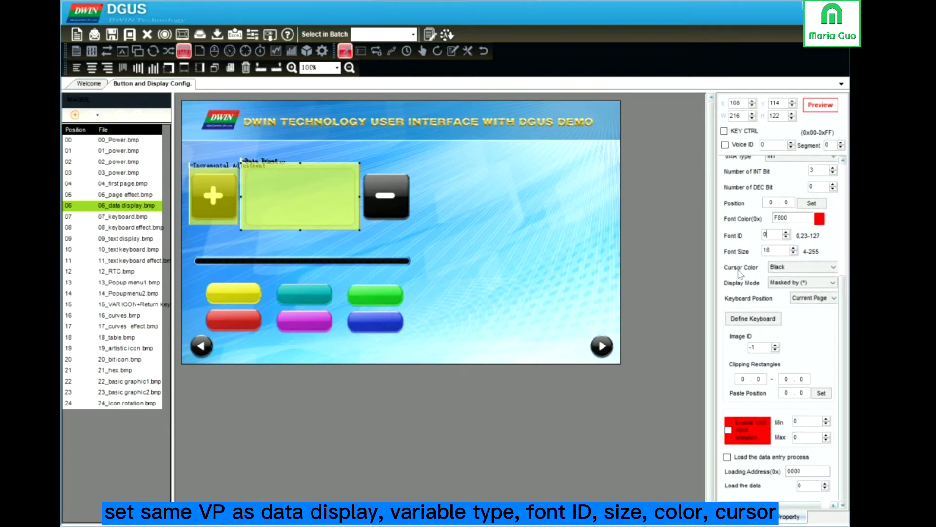
pyautogui.click(819, 270)
# - Keep the cursor black and display masked by (*), with the keyboard on another page
pyautogui.click(816, 276)
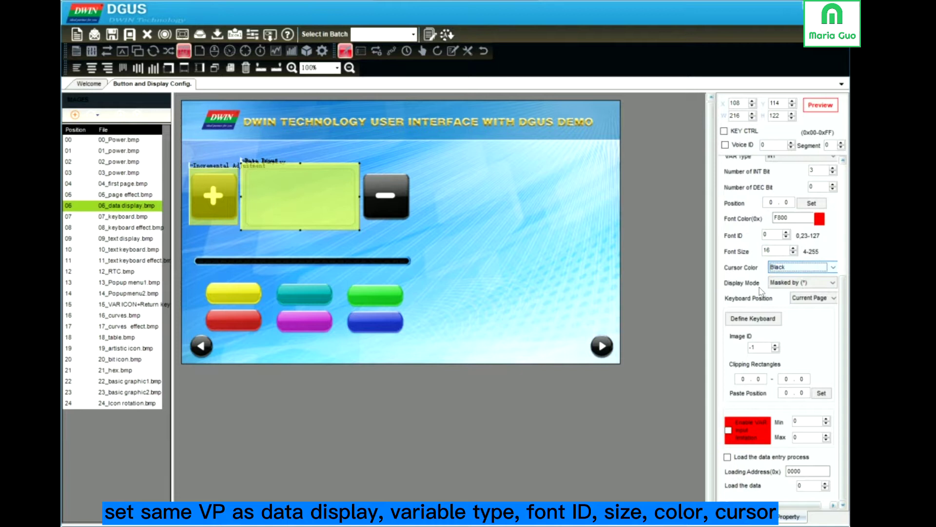
pyautogui.click(831, 284)
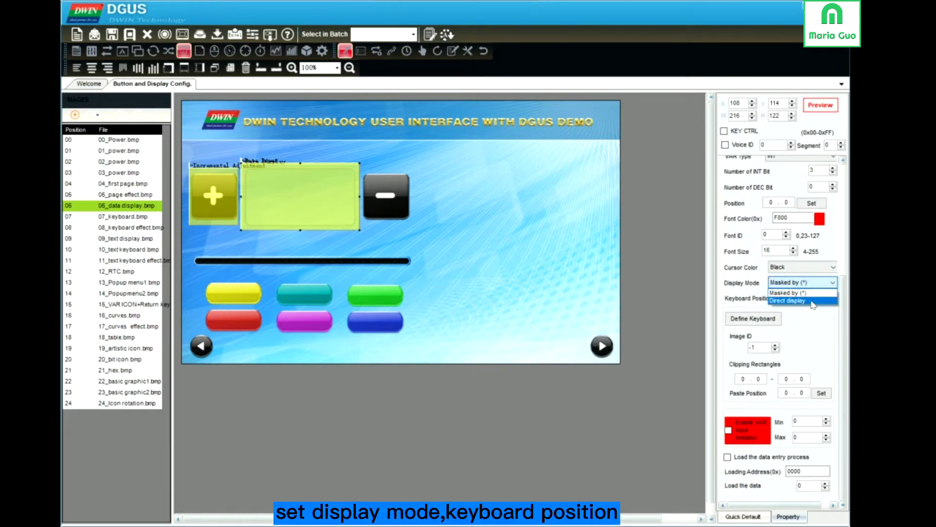
pyautogui.click(835, 290)
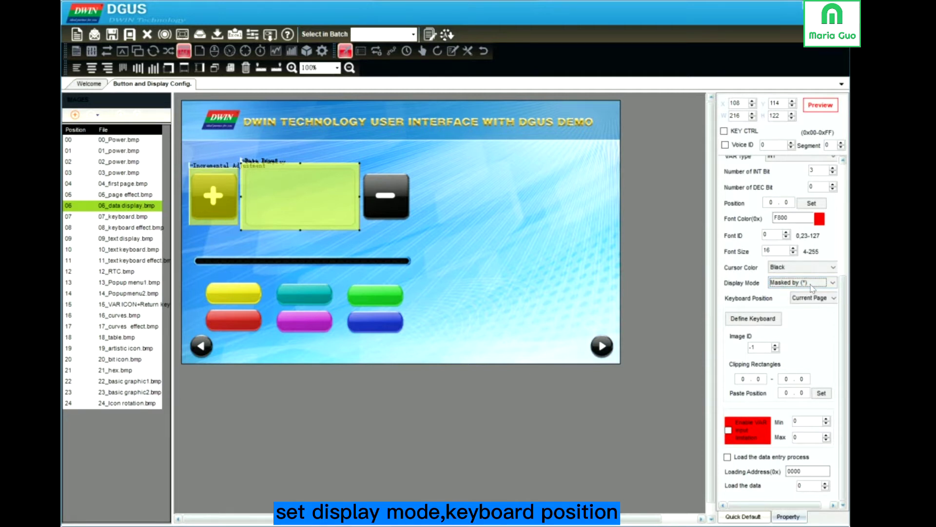
pyautogui.click(836, 302)
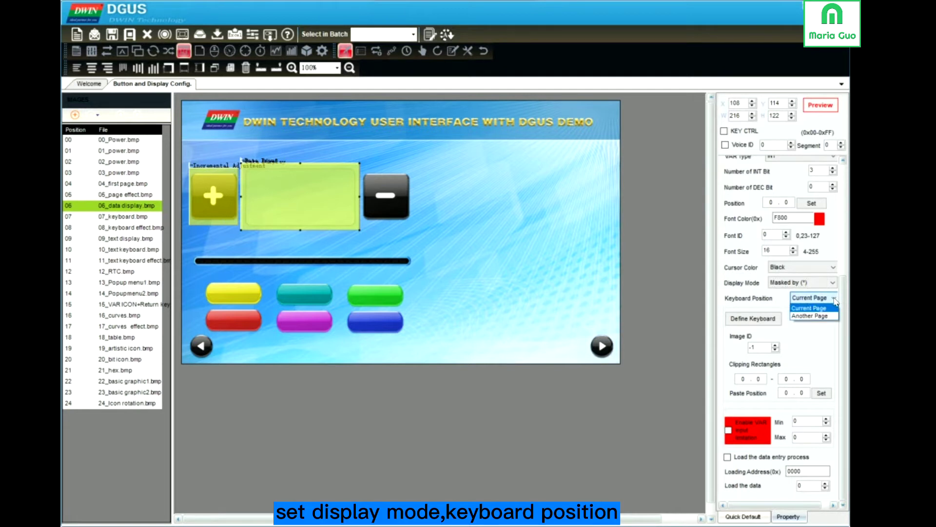
pyautogui.click(808, 308)
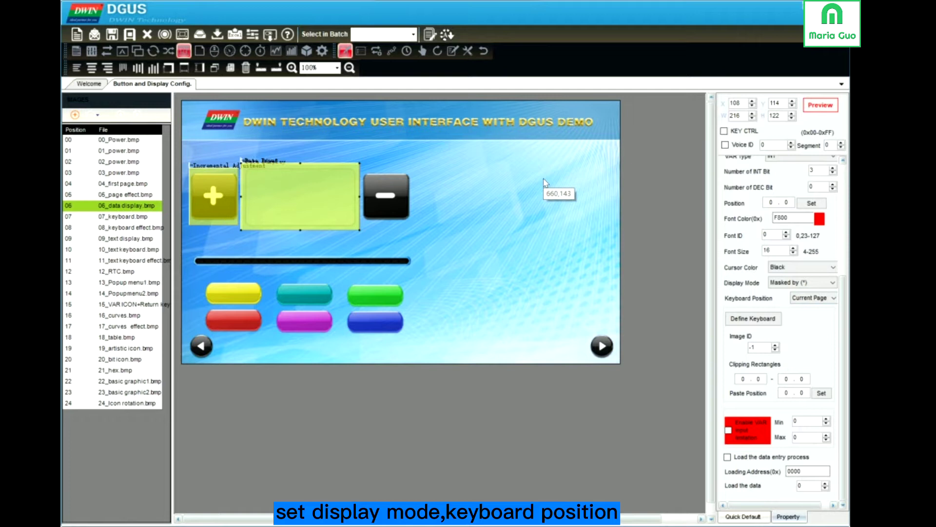
pyautogui.click(835, 299)
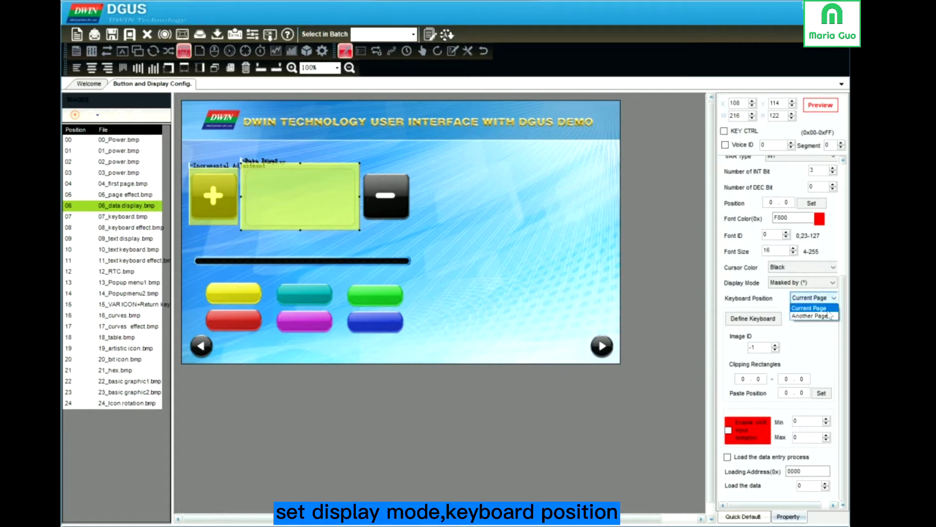
pyautogui.click(821, 313)
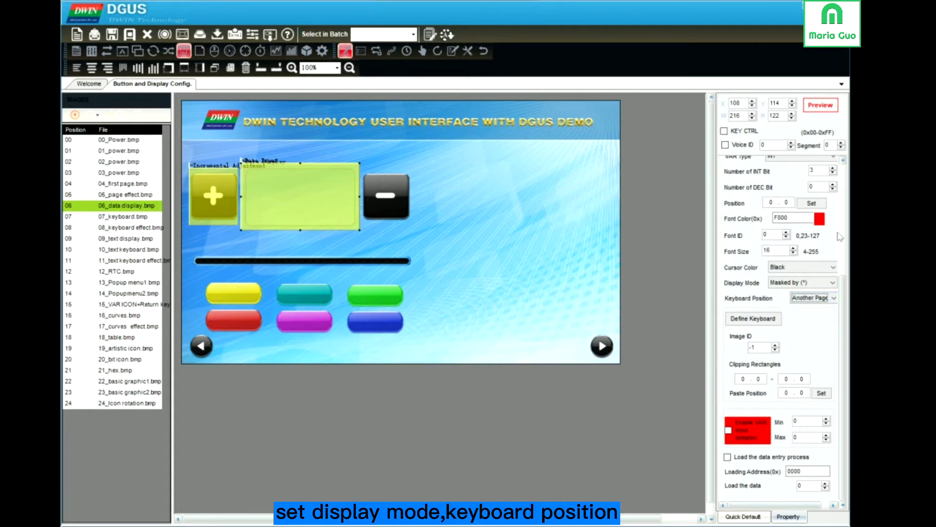
# - Use 07_keyboard.bmp as the popup keyboard, cropped to the keypad area 425,113–789,427
pyautogui.click(753, 319)
pyautogui.click(276, 247)
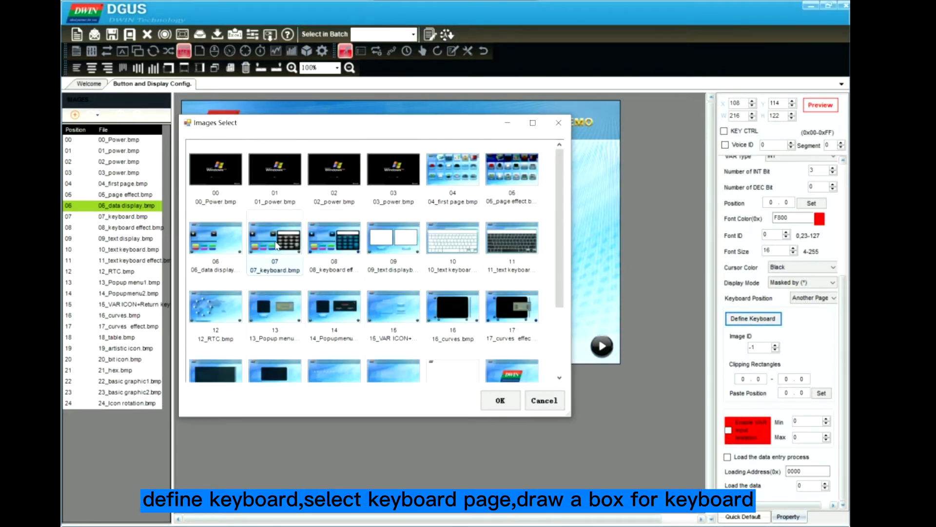
pyautogui.click(501, 402)
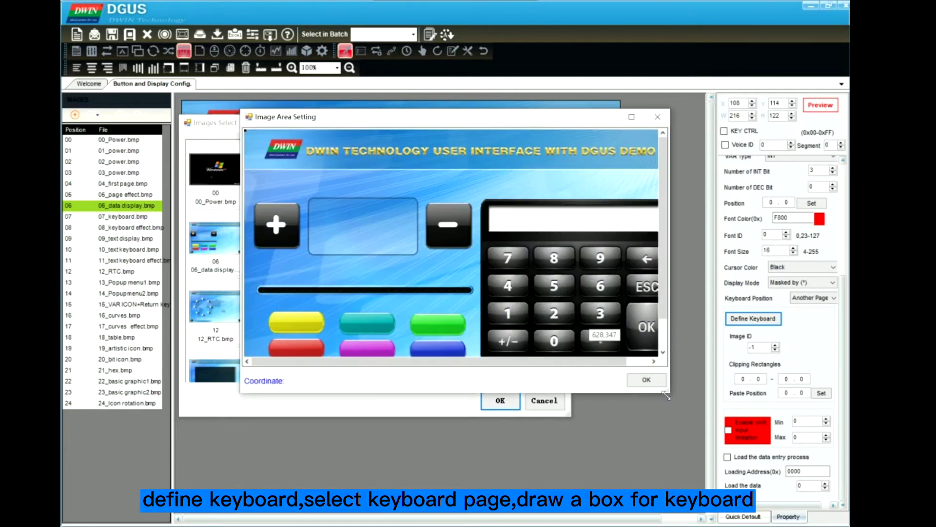
pyautogui.moveTo(676, 399); pyautogui.dragTo(787, 471)
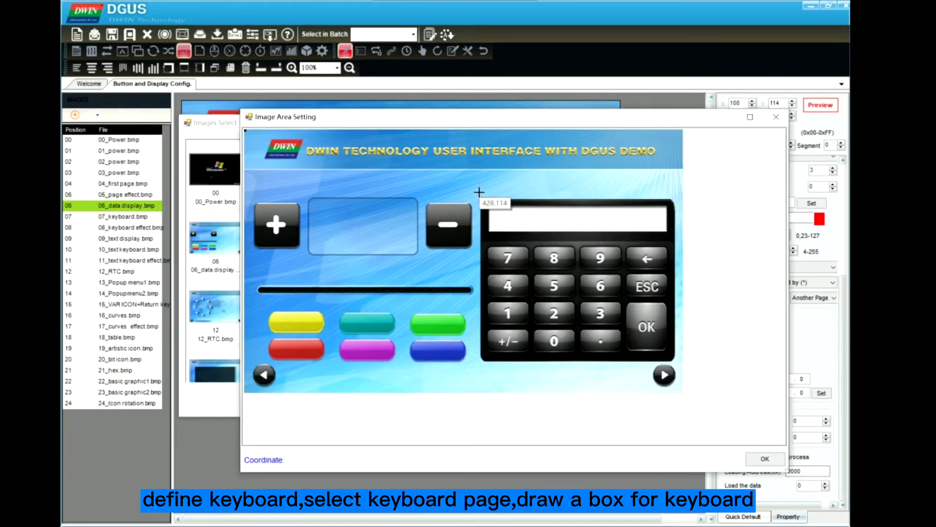
pyautogui.moveTo(473, 182)
pyautogui.mouseDown()
pyautogui.moveTo(479, 218)
pyautogui.moveTo(676, 364)
pyautogui.mouseUp()
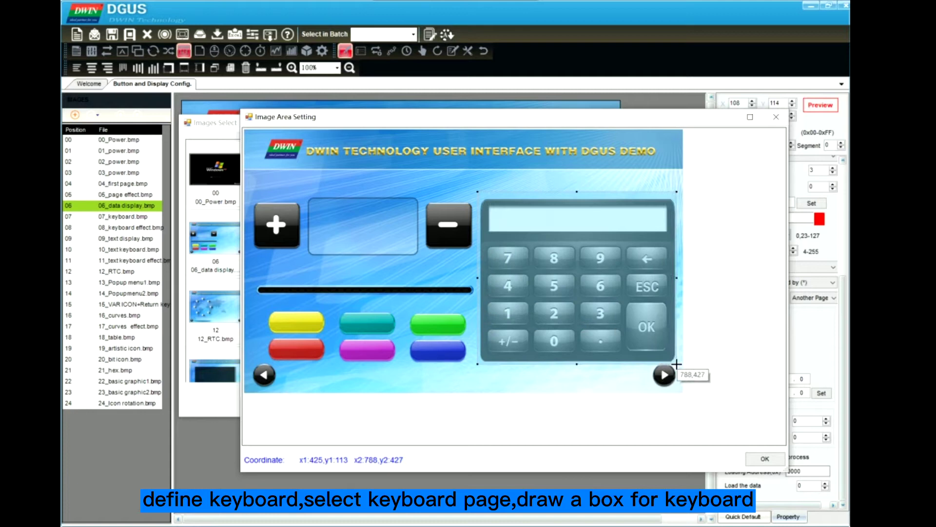
pyautogui.click(764, 459)
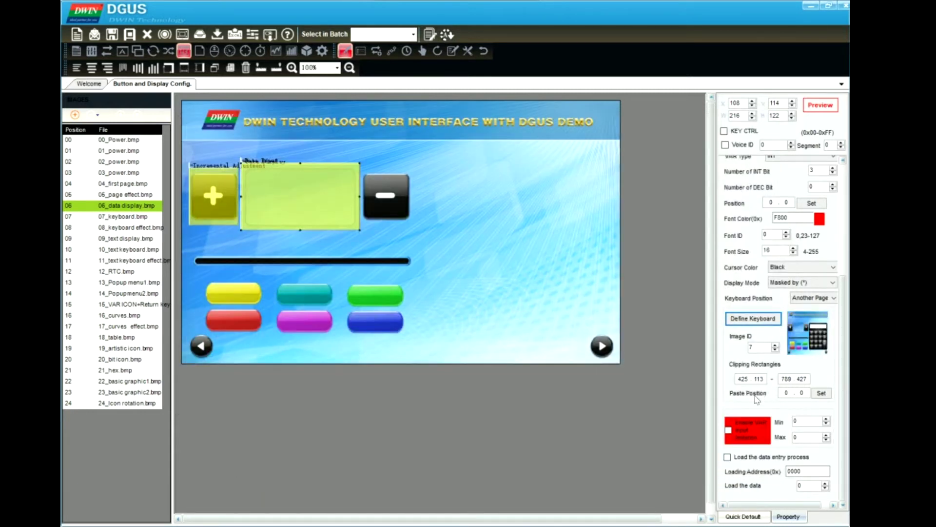
# - Enter 425 and 113 as the keyboard's paste position
pyautogui.doubleClick(783, 393)
pyautogui.write('425')
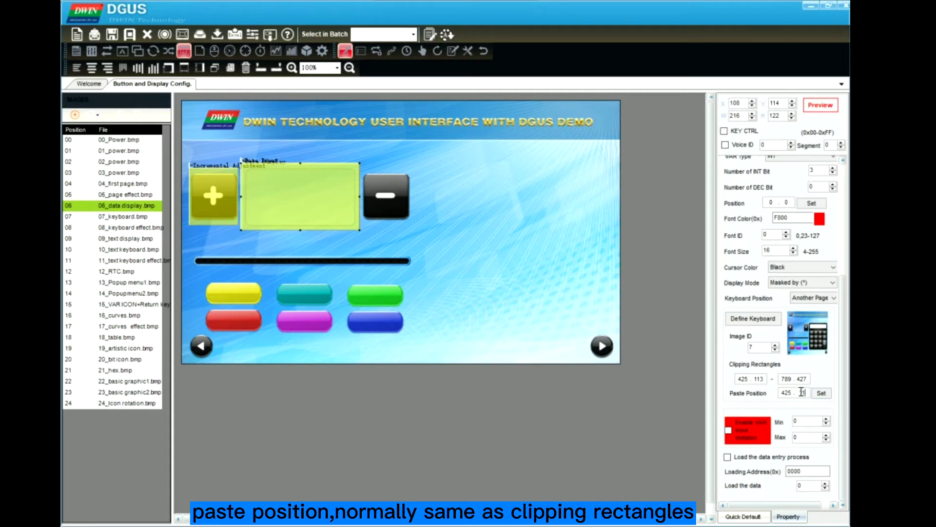
pyautogui.write('113')
pyautogui.scroll(1, 846, 382)
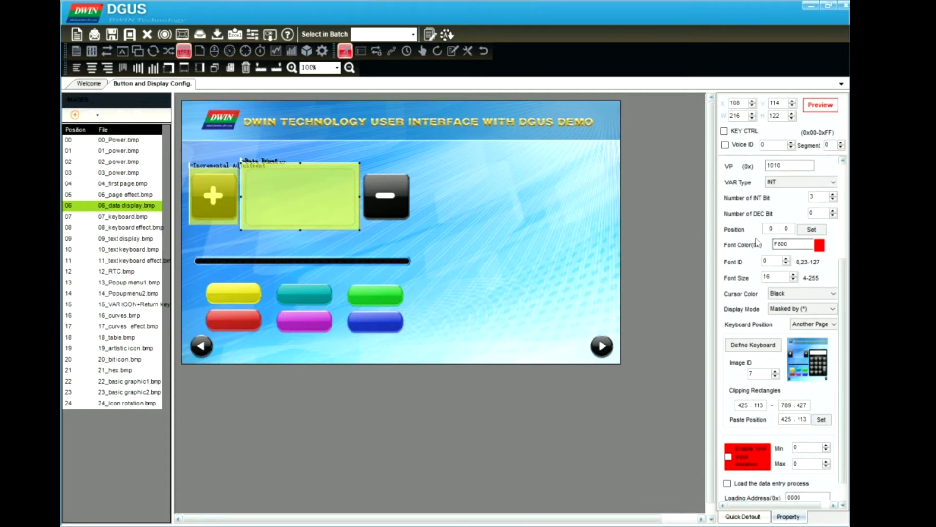
# - Pick 624, 154 in the overlaid keypad's display as the entry text position
pyautogui.click(812, 230)
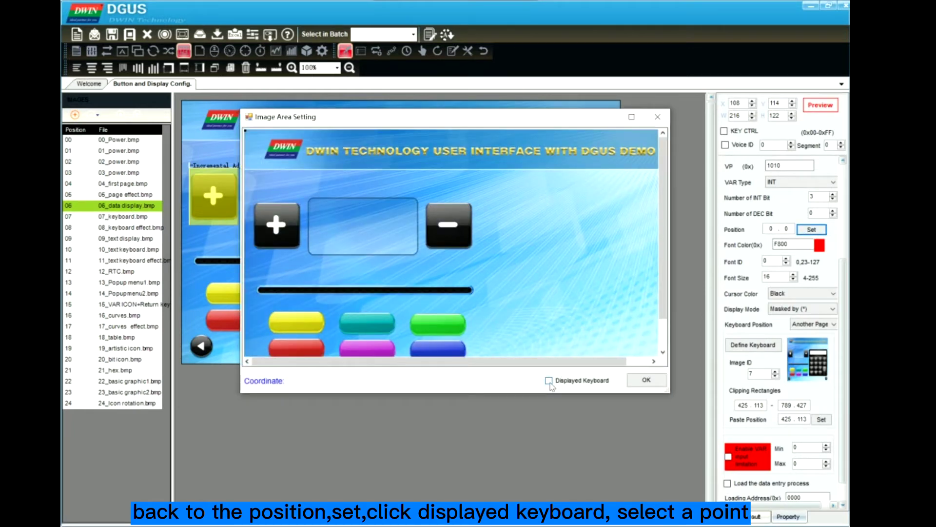
pyautogui.click(549, 381)
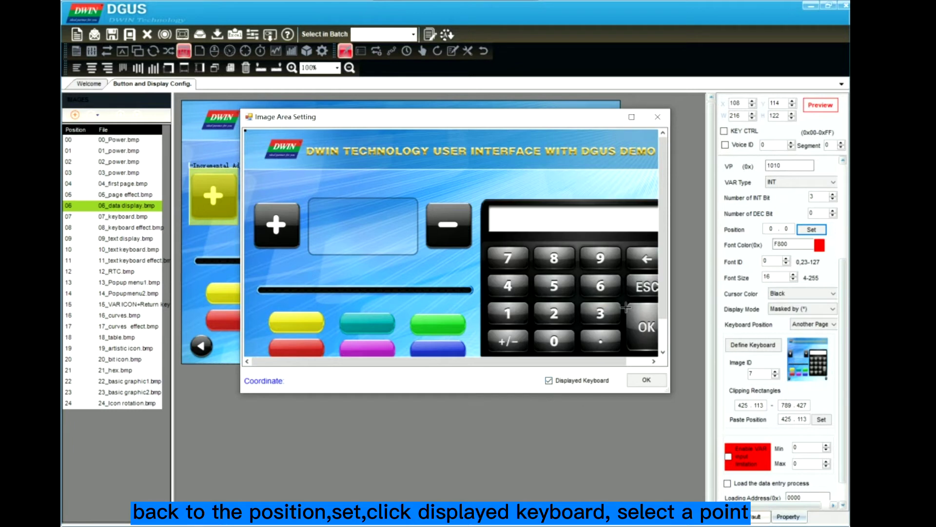
pyautogui.click(585, 212)
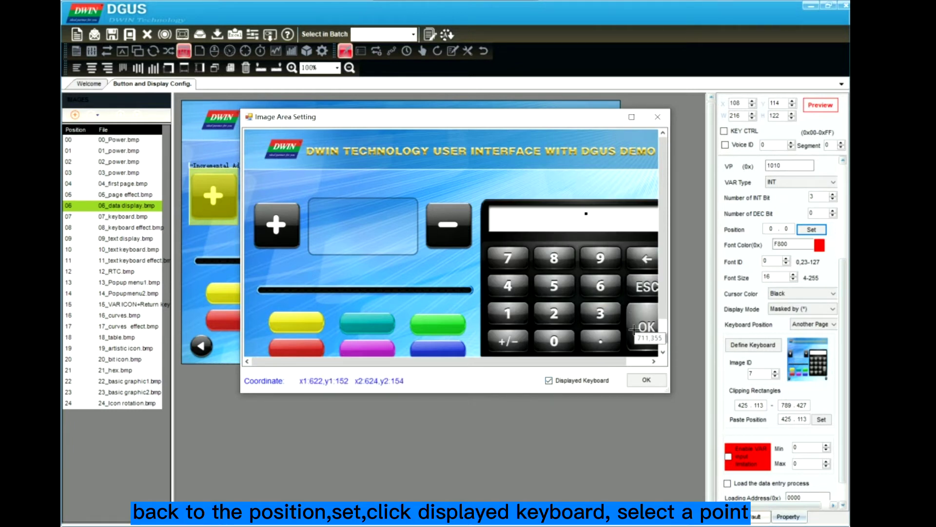
pyautogui.click(646, 382)
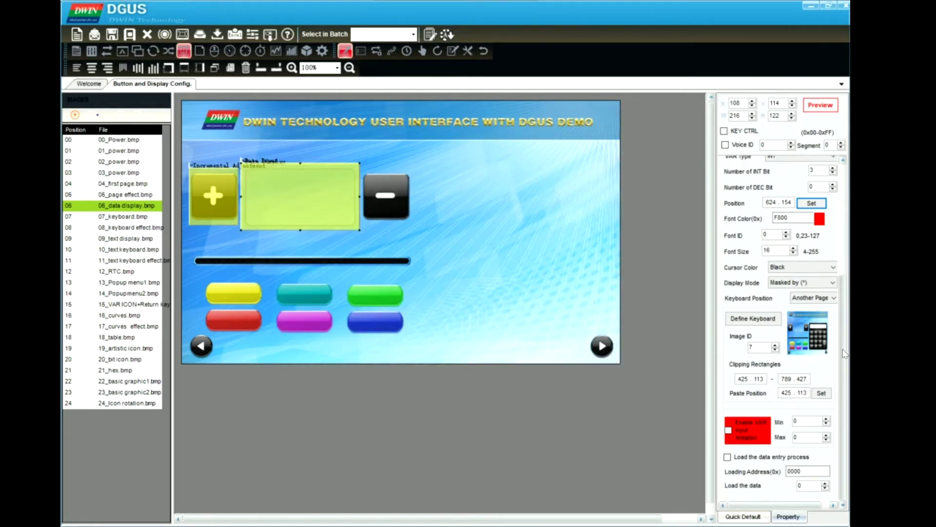
pyautogui.moveTo(845, 301); pyautogui.dragTo(844, 208)
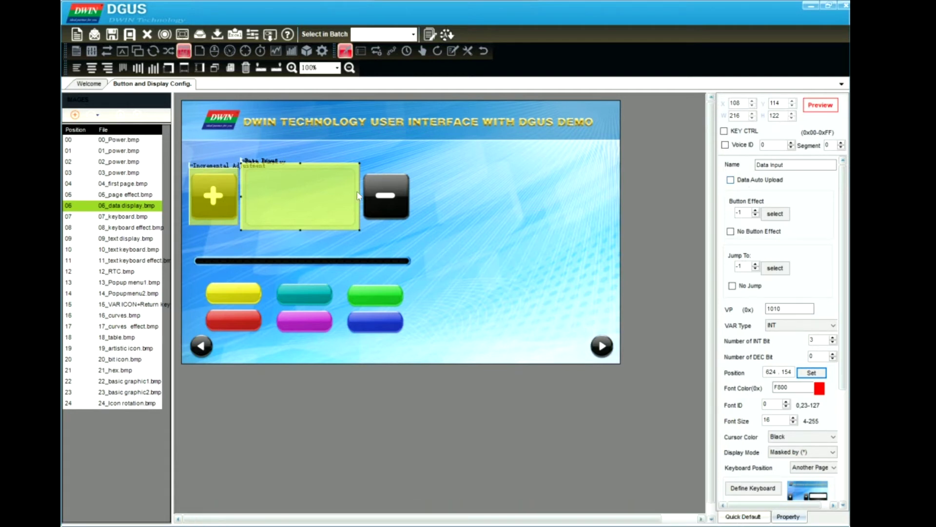
# - Switch to the 07_keyboard.bmp page with the calculator keypad
pyautogui.click(318, 203)
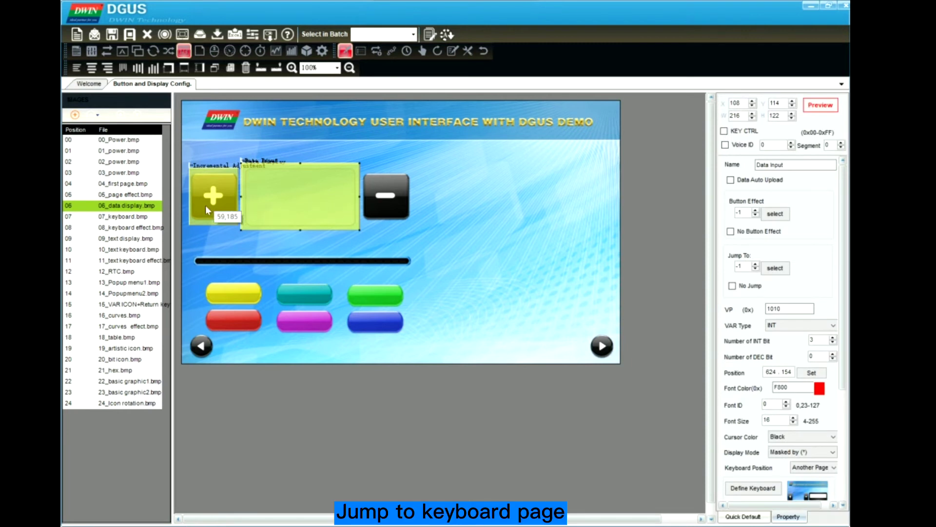
pyautogui.click(117, 219)
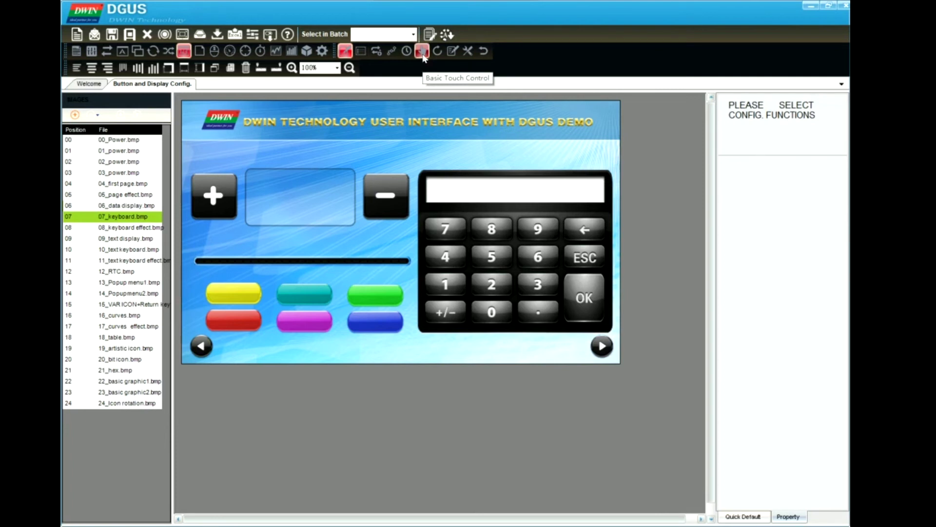
# - Add a basic touch area over the 7 key with key value 0037
pyautogui.click(423, 51)
pyautogui.moveTo(423, 214); pyautogui.dragTo(465, 242)
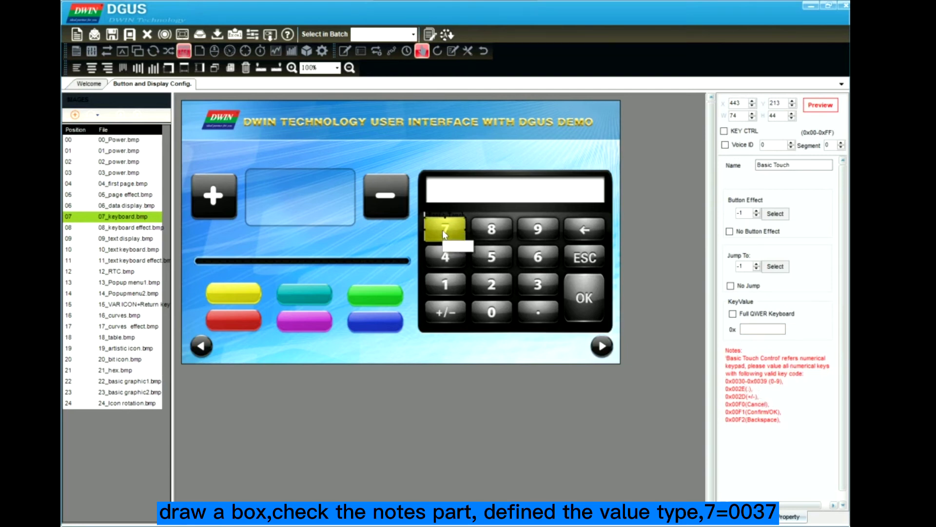
pyautogui.click(750, 329)
pyautogui.write('0037')
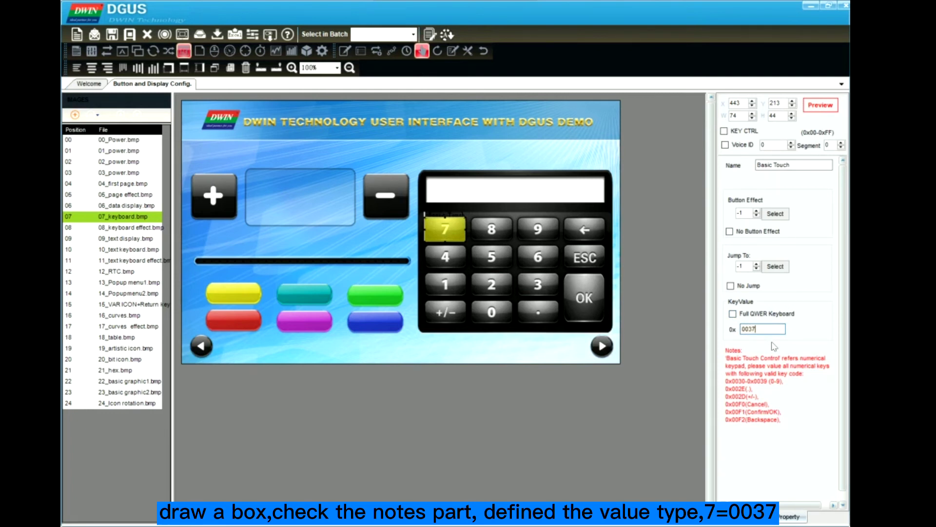
pyautogui.click(445, 233)
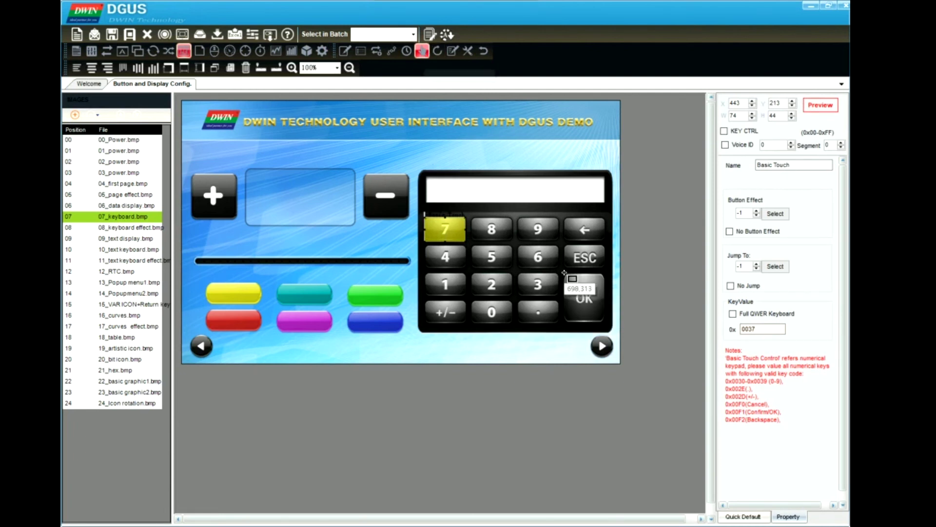
# - Cover the OK key with a basic touch area and start entering key value 00F1
pyautogui.moveTo(564, 271); pyautogui.dragTo(607, 324)
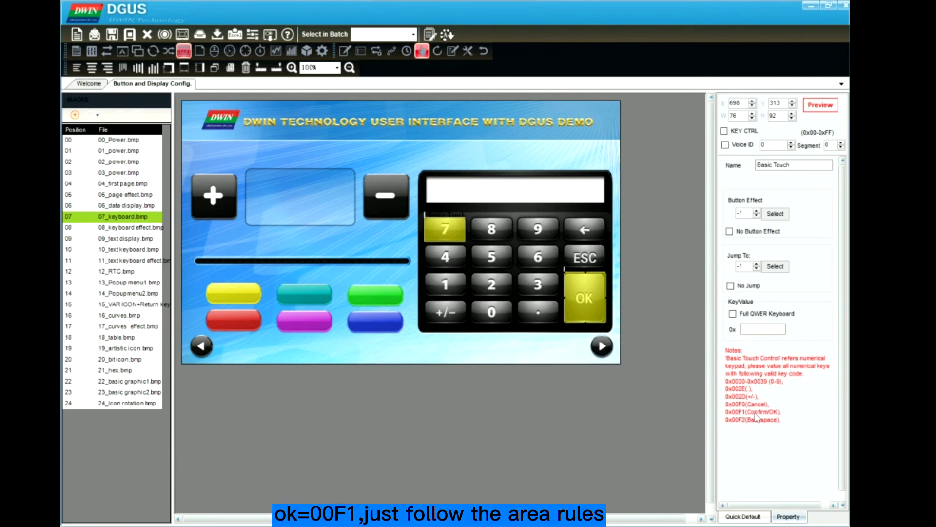
pyautogui.click(757, 331)
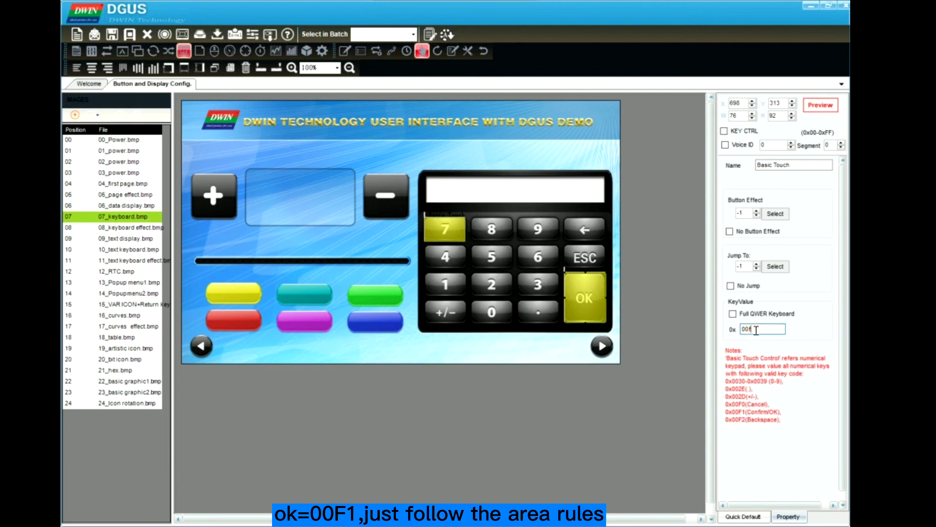